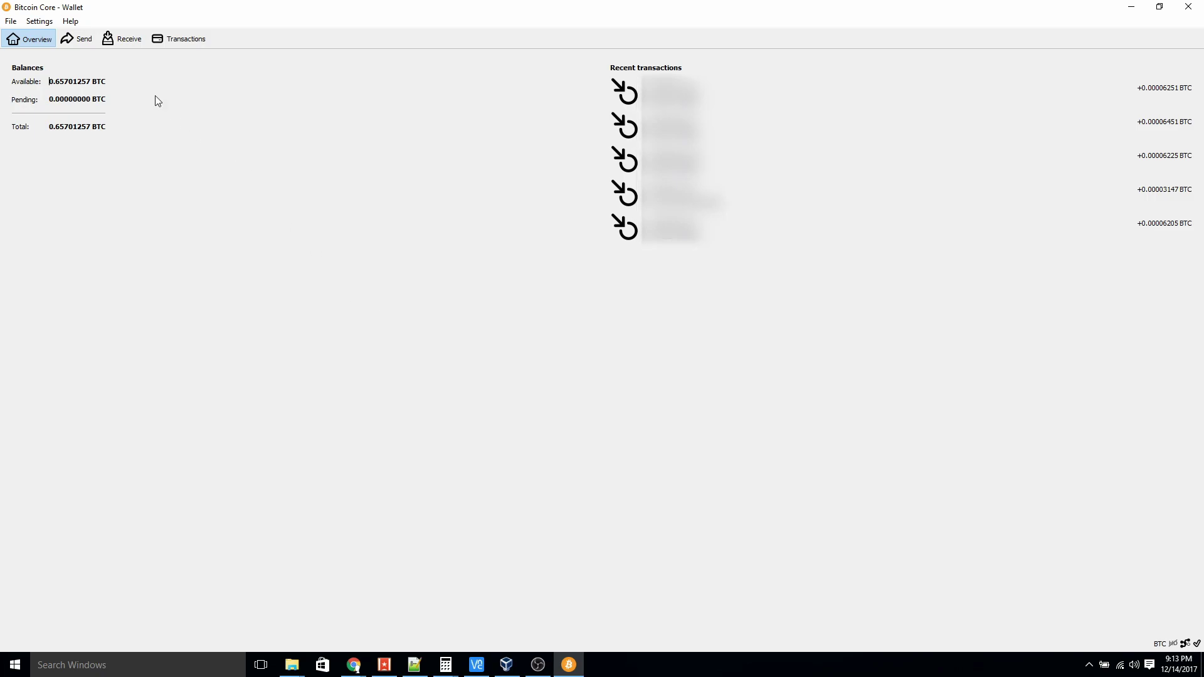
{"action": "left_click", "coordinate": [74, 42]}
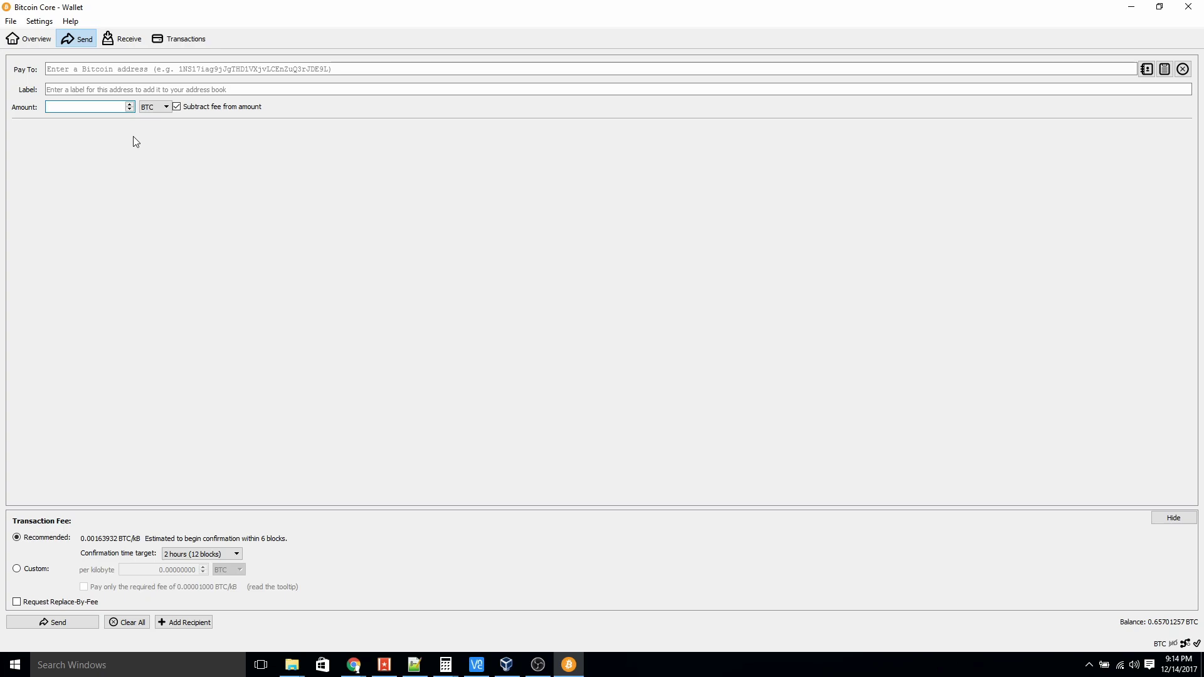
Turn on 'Enable coin control features' in the Wallet options and confirm with OK.
{"action": "left_click", "coordinate": [39, 21]}
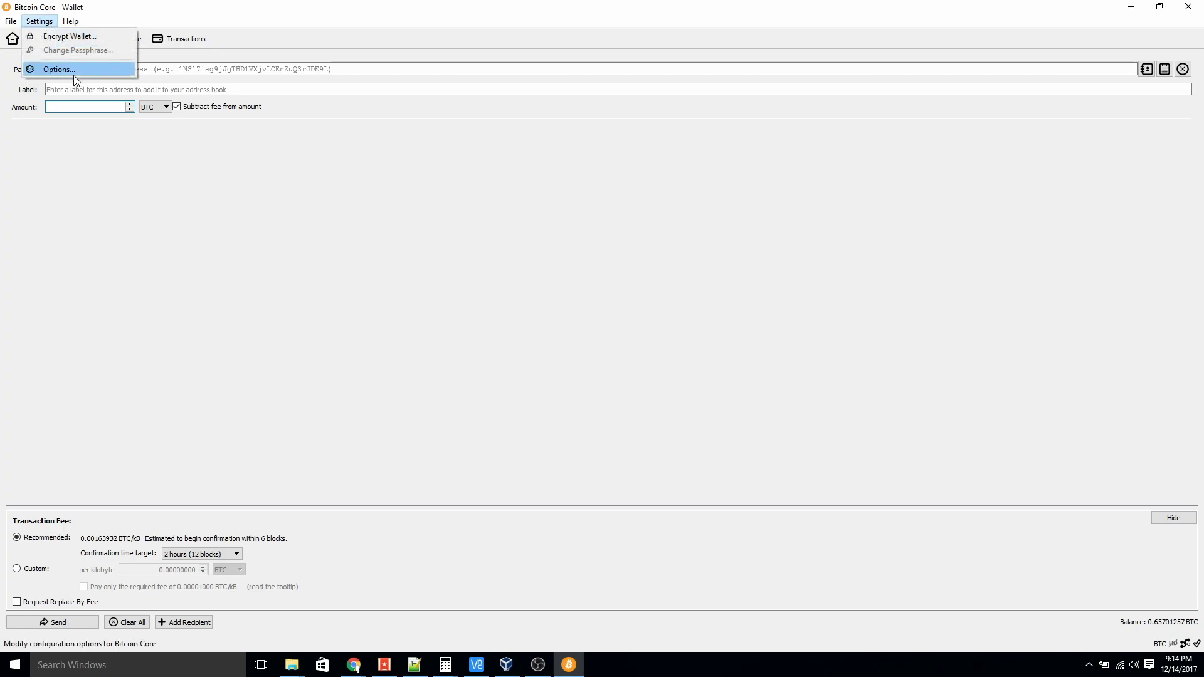
{"action": "left_click", "coordinate": [70, 69]}
{"action": "left_click", "coordinate": [484, 214]}
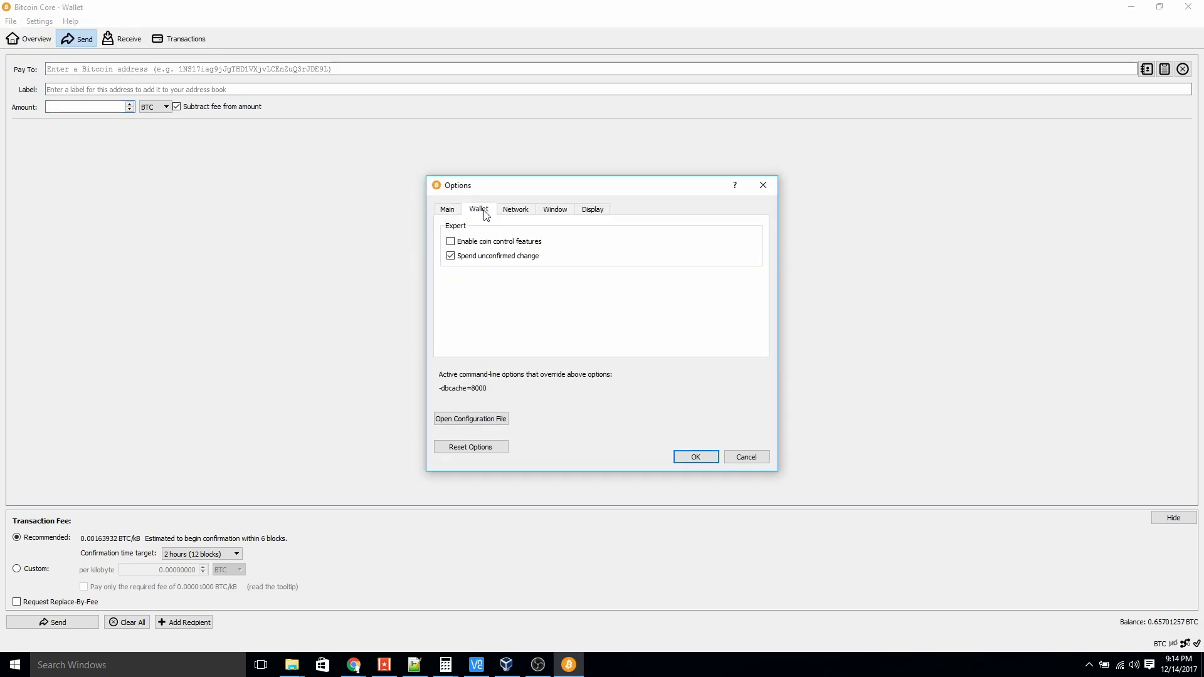
{"action": "left_click", "coordinate": [453, 243]}
{"action": "left_click", "coordinate": [701, 458]}
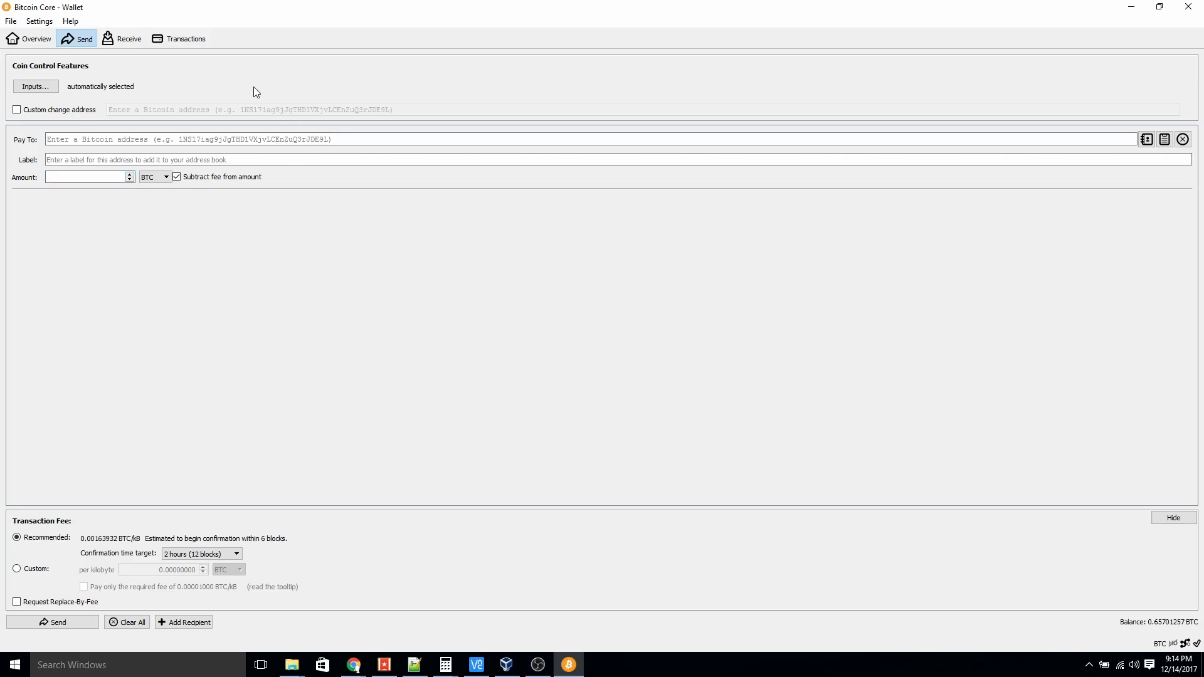
In Coin Selection, check the six largest coins from 0.24918239 to 0.00100280, totalling 0.61537061 BTC.
{"action": "left_click", "coordinate": [34, 87]}
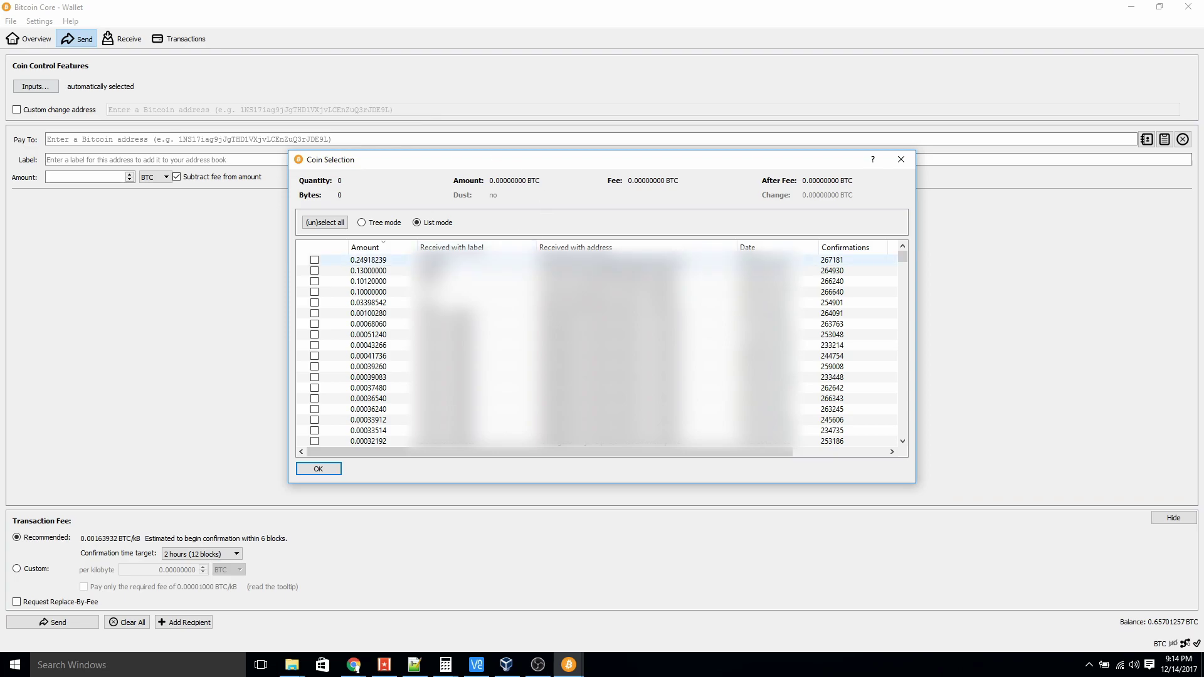
{"action": "left_click", "coordinate": [314, 261]}
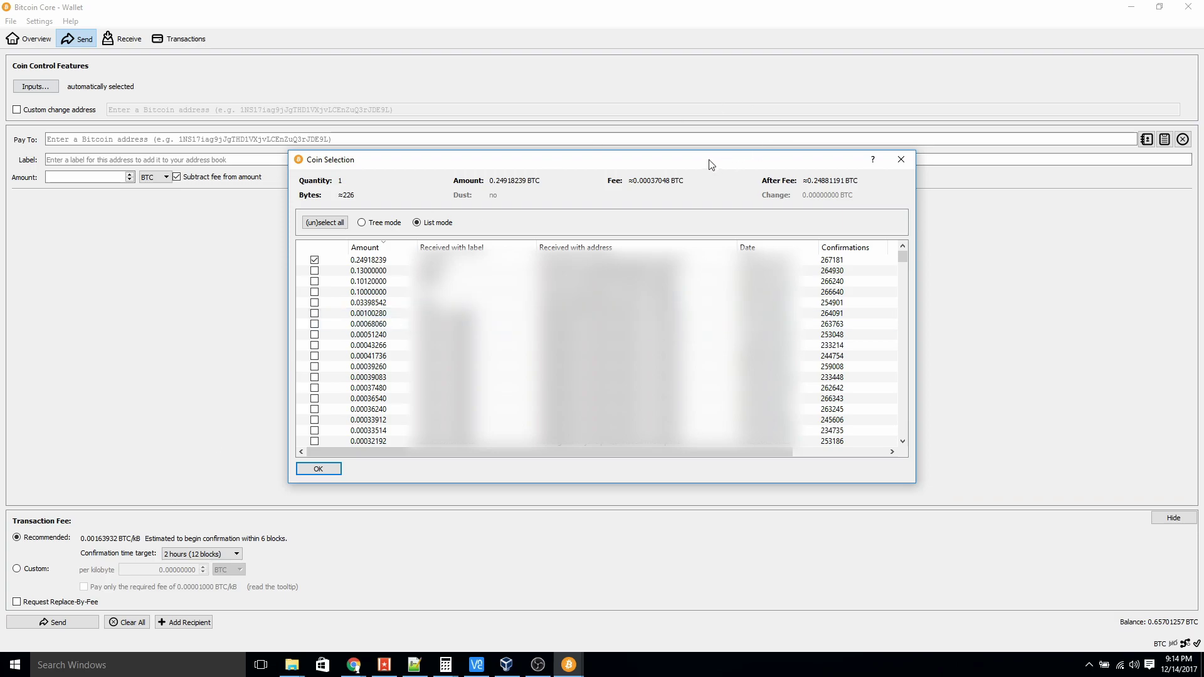
{"action": "left_click", "coordinate": [314, 271]}
{"action": "left_click", "coordinate": [314, 282]}
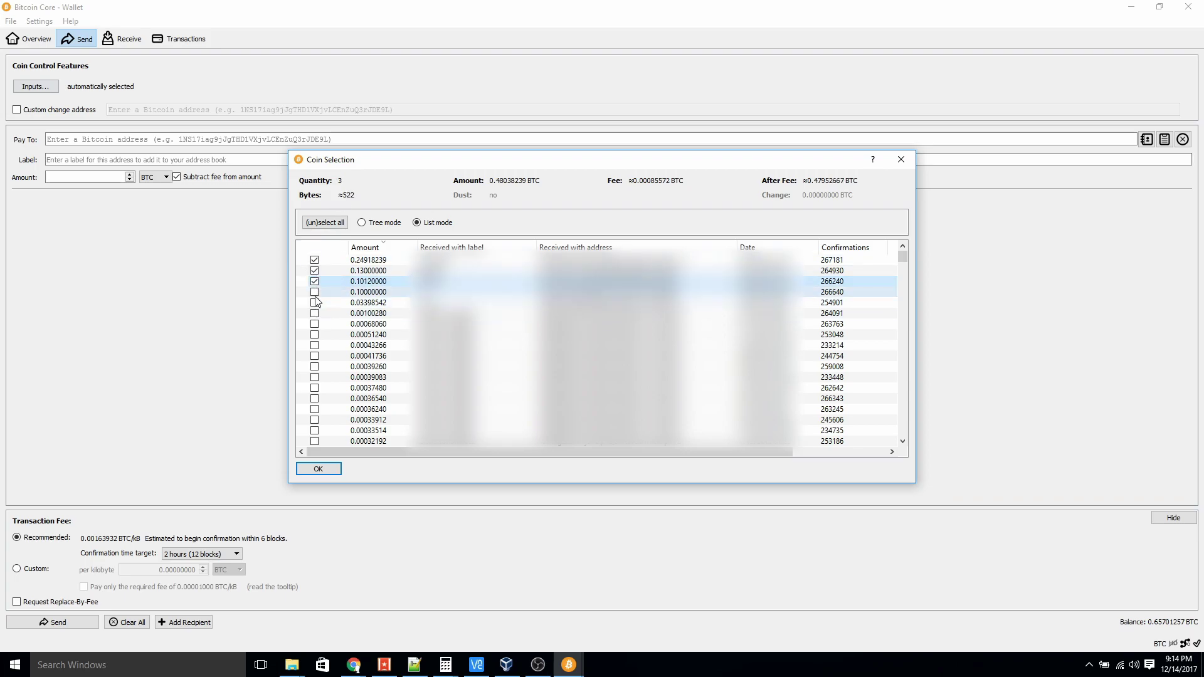
{"action": "left_click", "coordinate": [314, 293]}
{"action": "left_click", "coordinate": [315, 303]}
{"action": "left_click", "coordinate": [314, 314]}
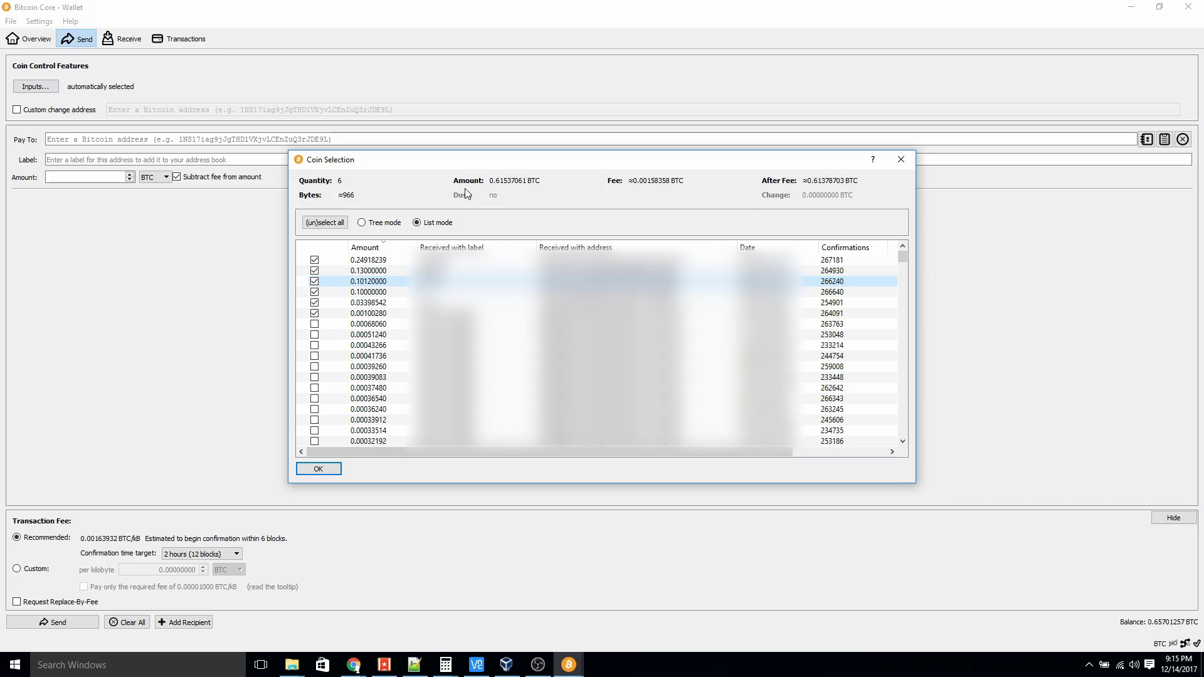
{"action": "left_click", "coordinate": [324, 223]}
{"action": "left_click", "coordinate": [325, 223]}
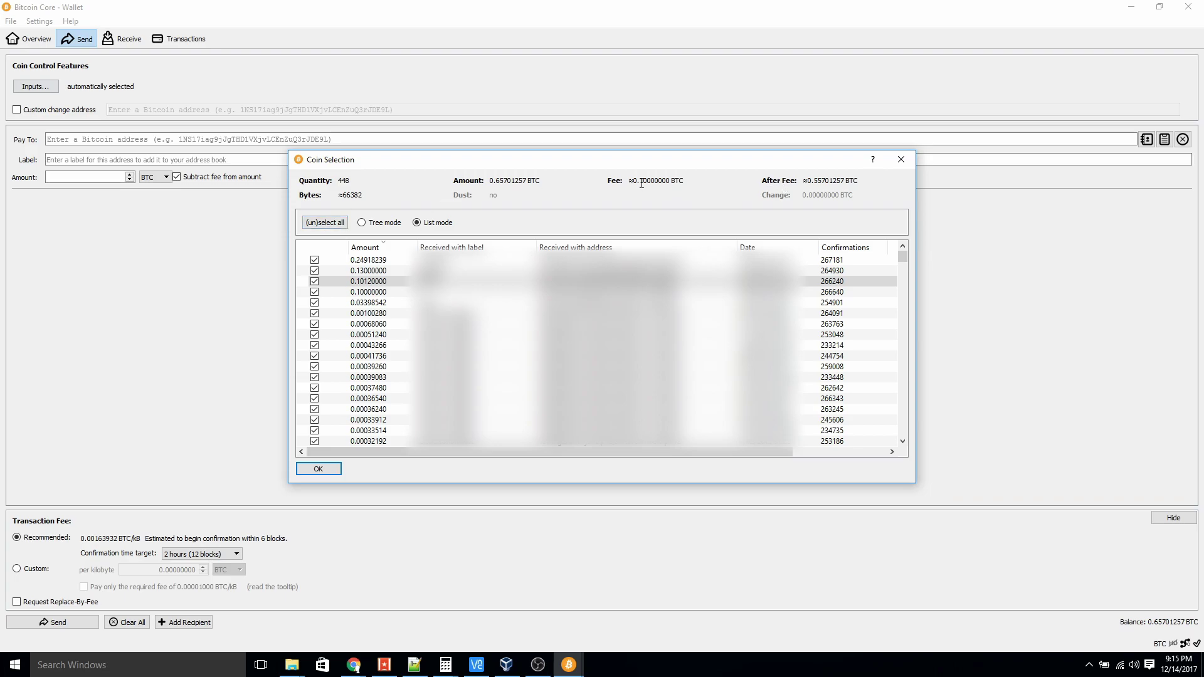
{"action": "mouse_move", "coordinate": [641, 183]}
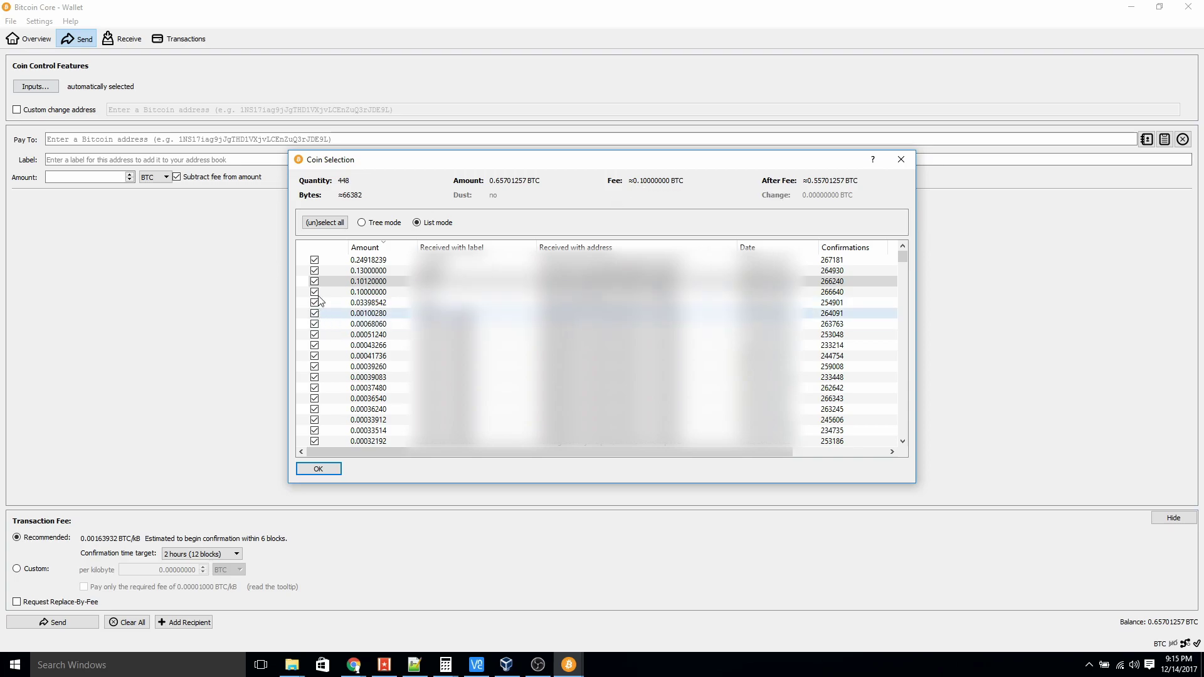
{"action": "left_click", "coordinate": [324, 222]}
{"action": "left_click", "coordinate": [315, 260]}
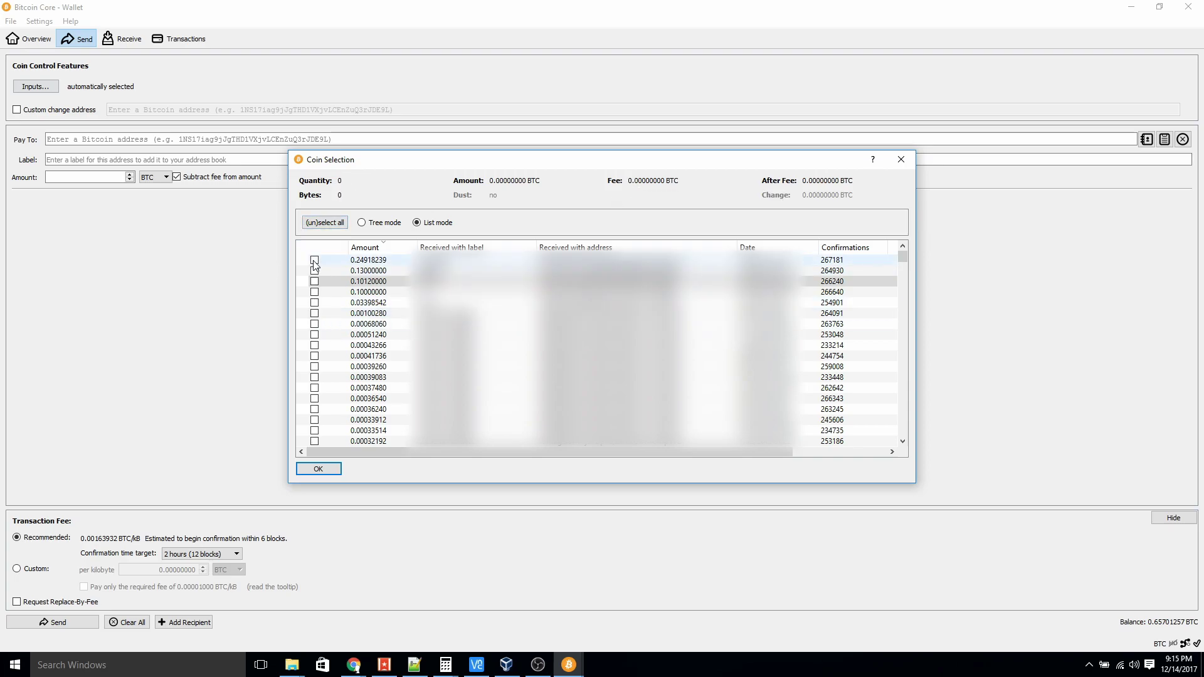
{"action": "left_click", "coordinate": [314, 270]}
{"action": "left_click", "coordinate": [314, 281]}
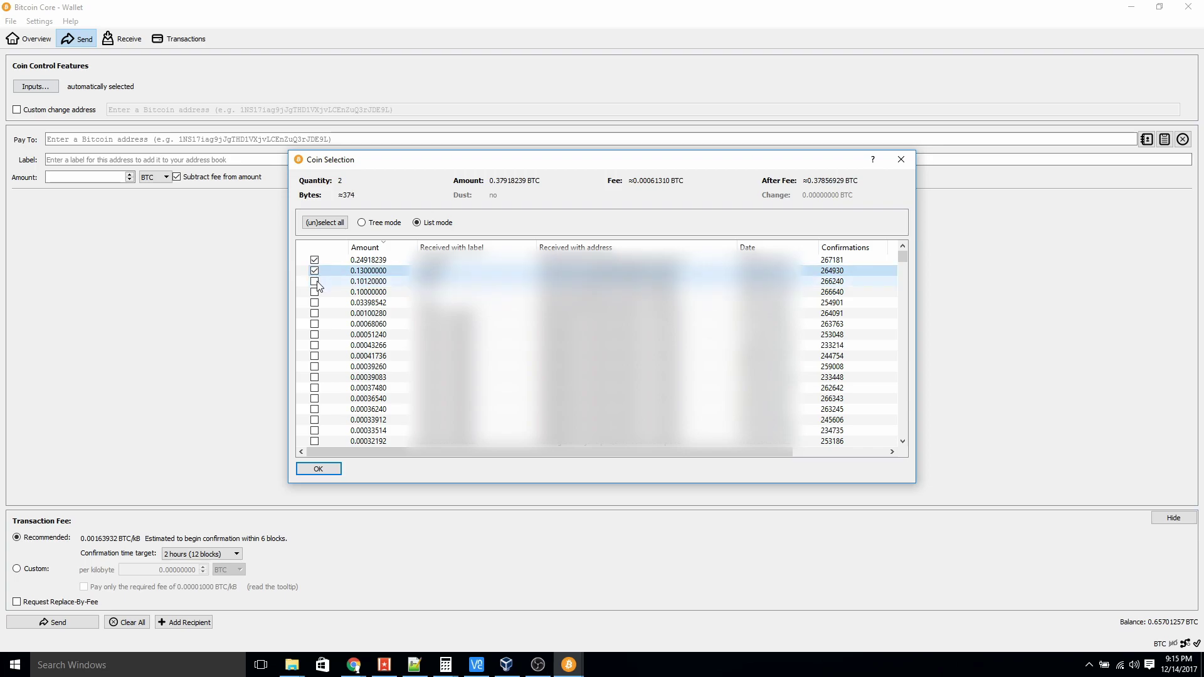
{"action": "left_click", "coordinate": [314, 291]}
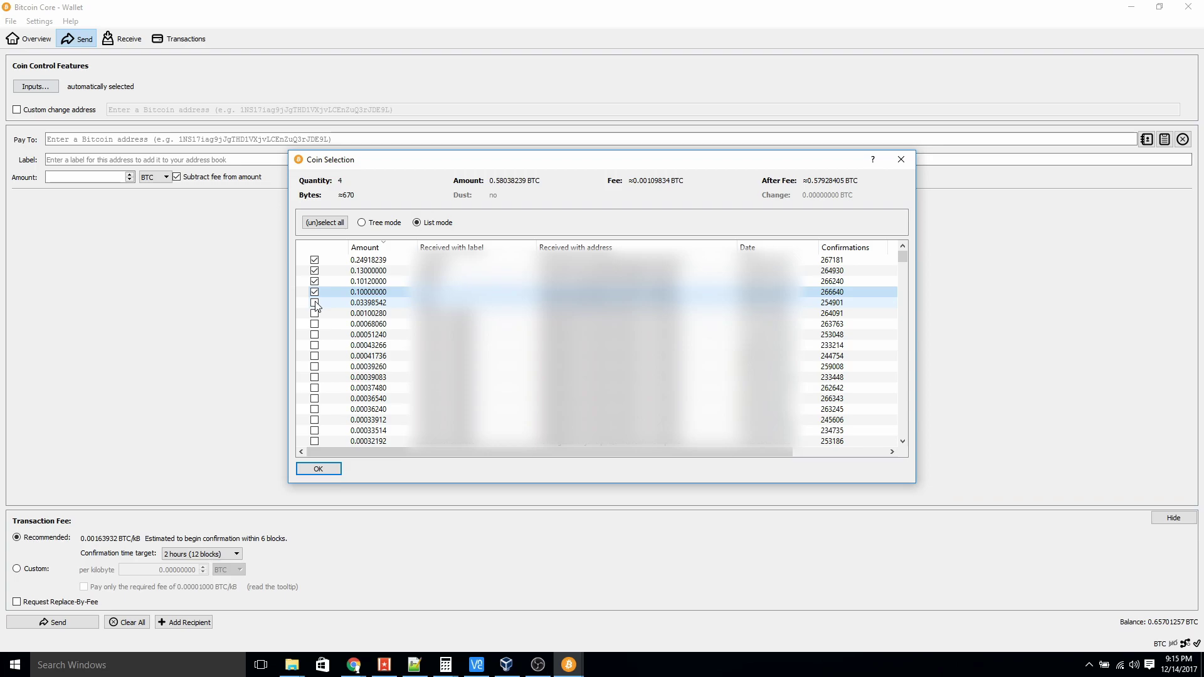
{"action": "left_click", "coordinate": [314, 303]}
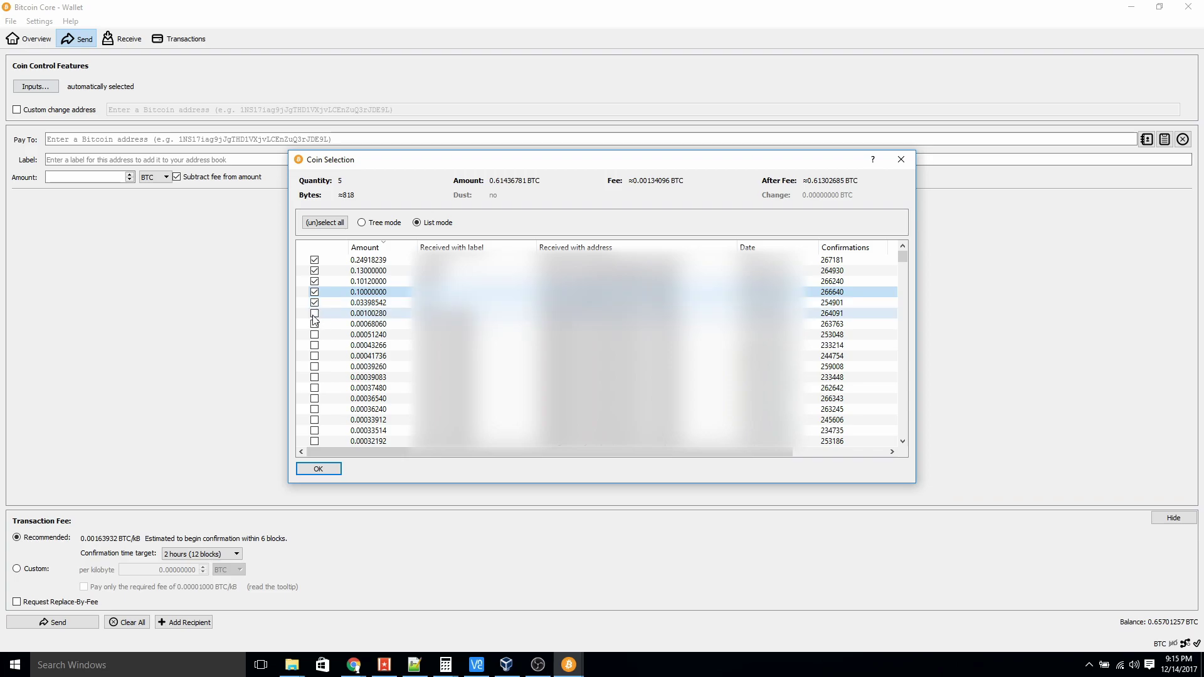
{"action": "left_click", "coordinate": [315, 314]}
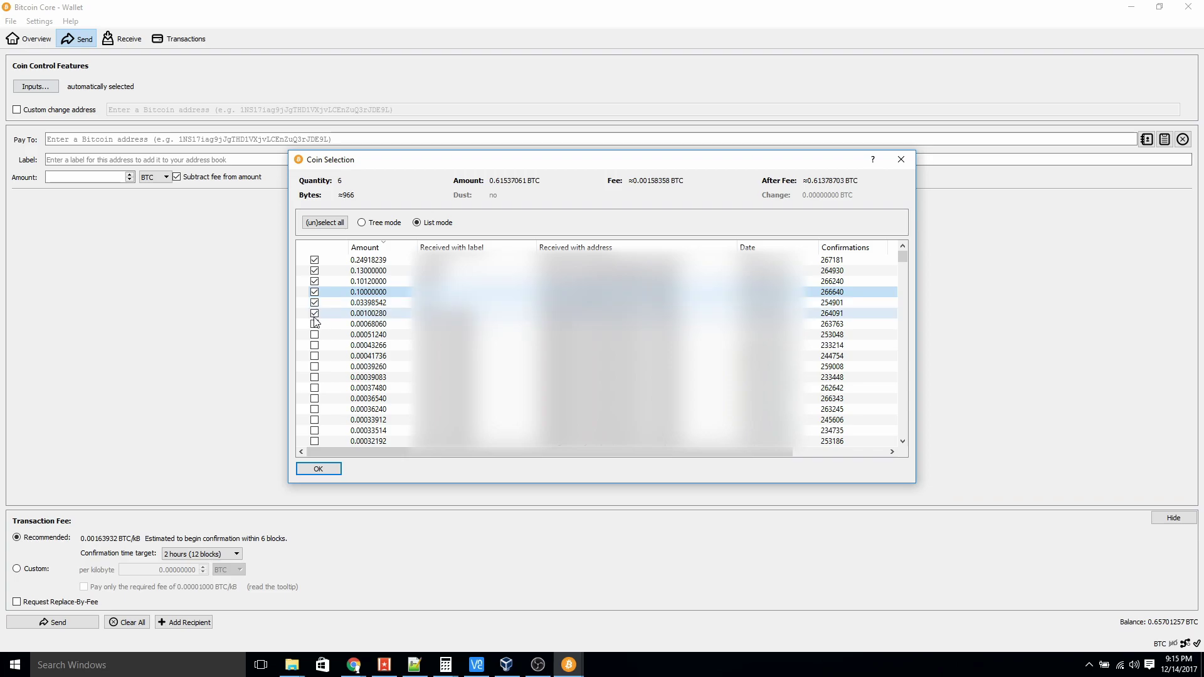
{"action": "left_click", "coordinate": [369, 261]}
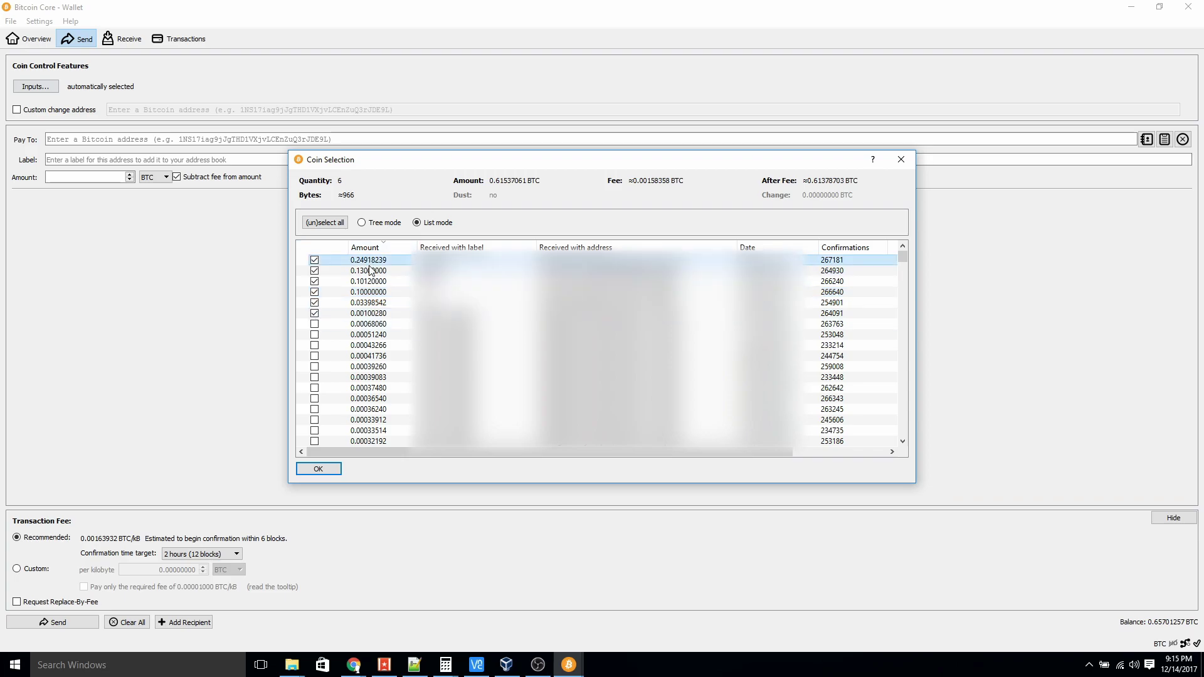
{"action": "left_click", "coordinate": [372, 316]}
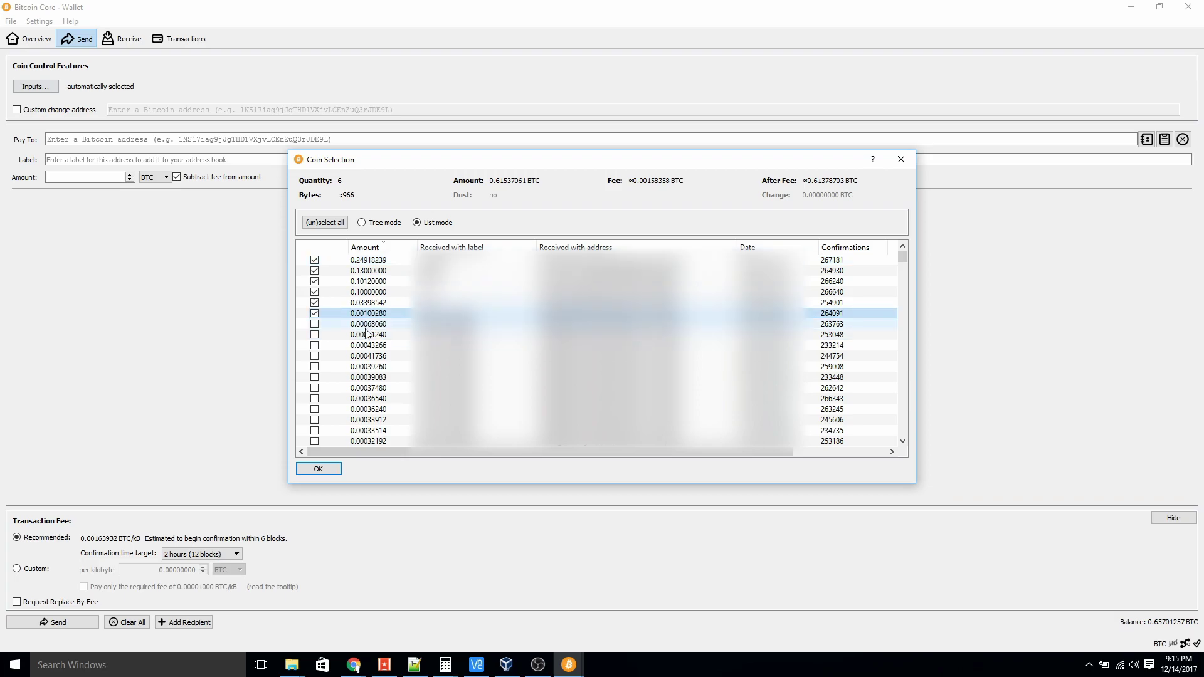
{"action": "left_click", "coordinate": [370, 335]}
{"action": "left_click", "coordinate": [368, 326]}
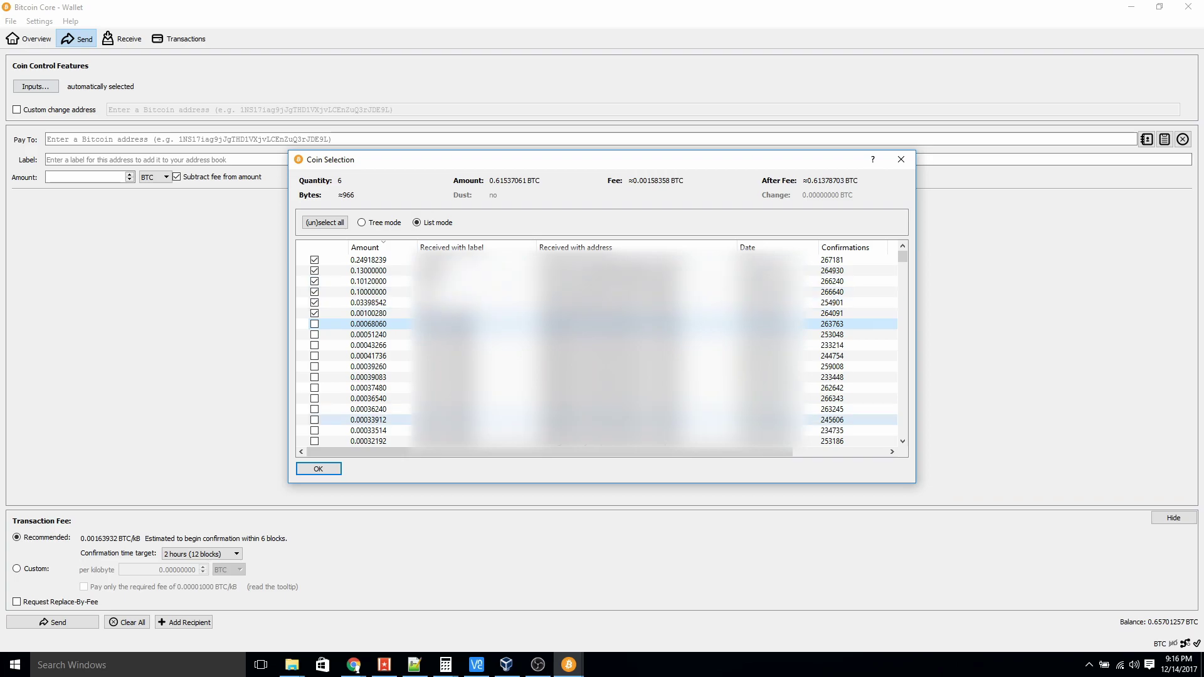
Apply the six selected coins and enter a 0.5 BTC amount, leaving 0.11537061 BTC change.
{"action": "left_click", "coordinate": [319, 469]}
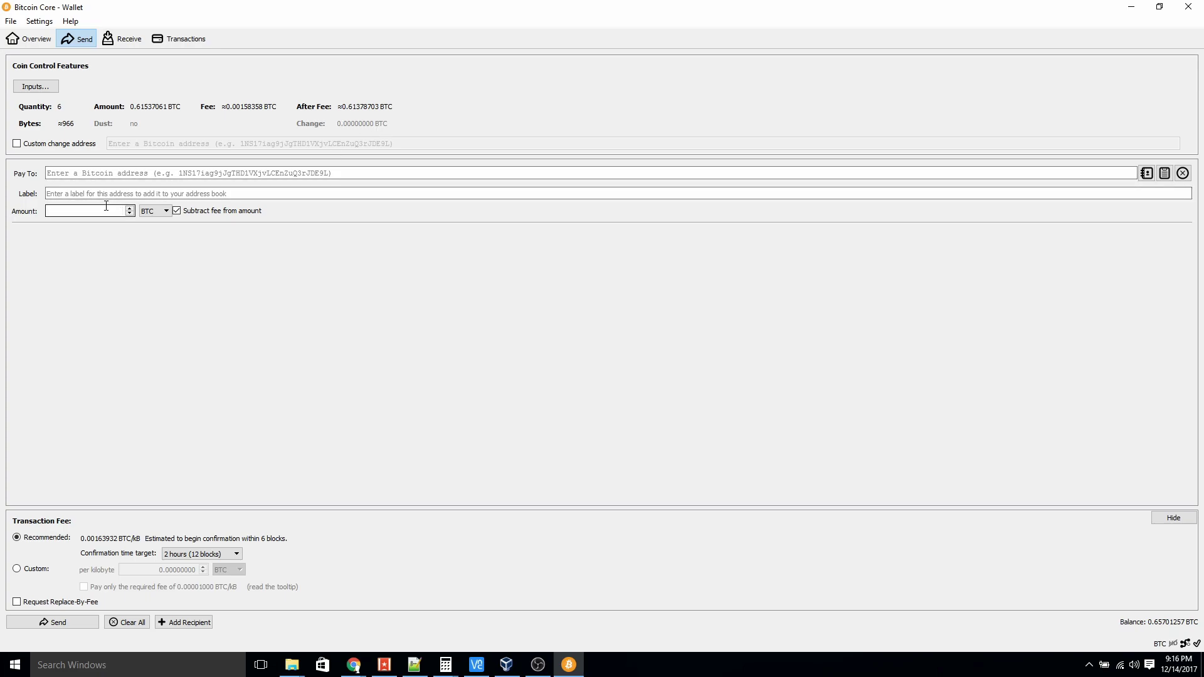
{"action": "type", "text": "50000000"}
{"action": "left_click", "coordinate": [287, 172]}
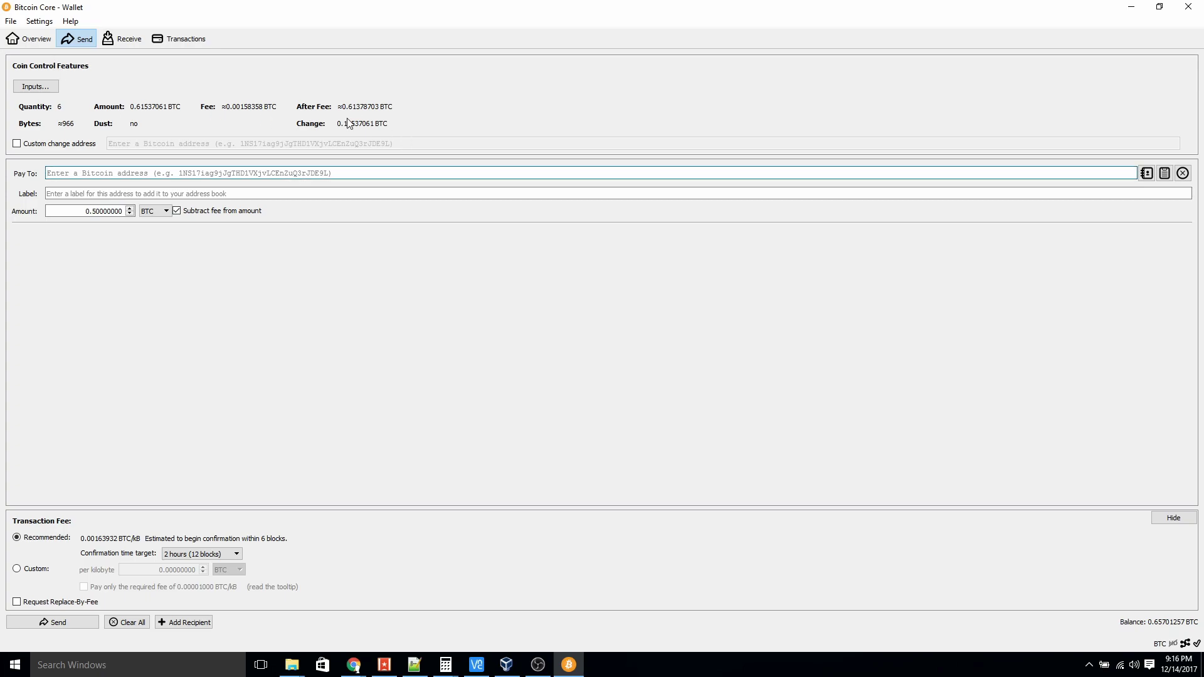
{"action": "mouse_move", "coordinate": [371, 127]}
{"action": "mouse_move", "coordinate": [363, 218]}
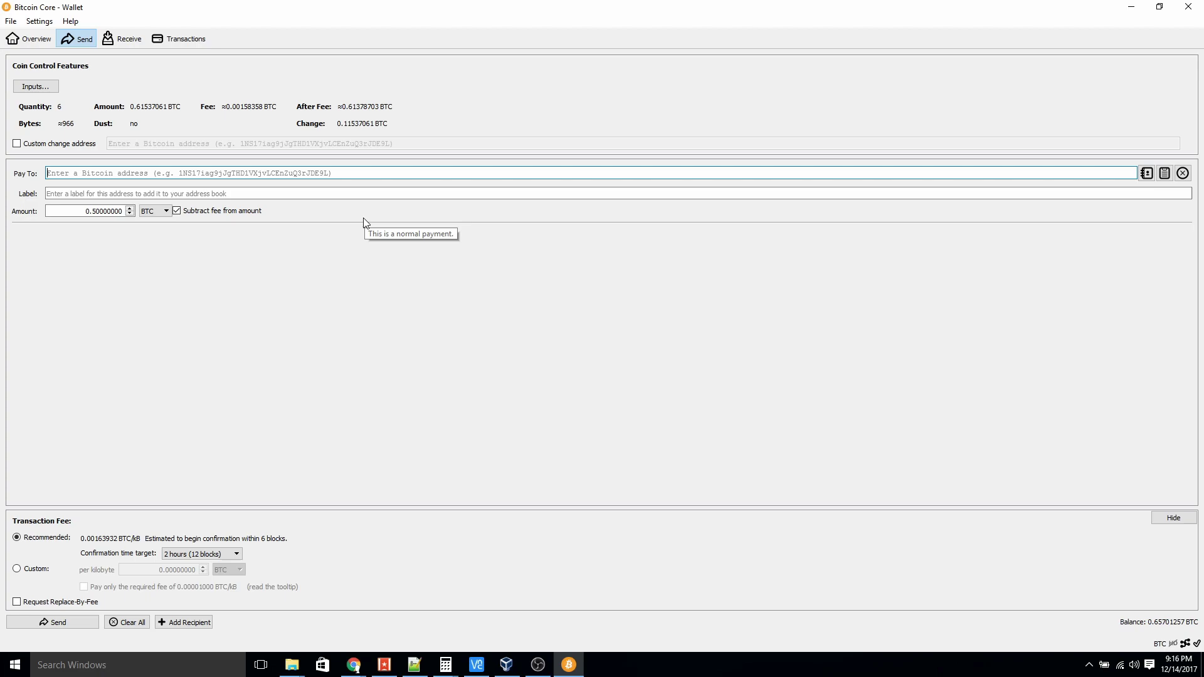
{"action": "left_click", "coordinate": [362, 295]}
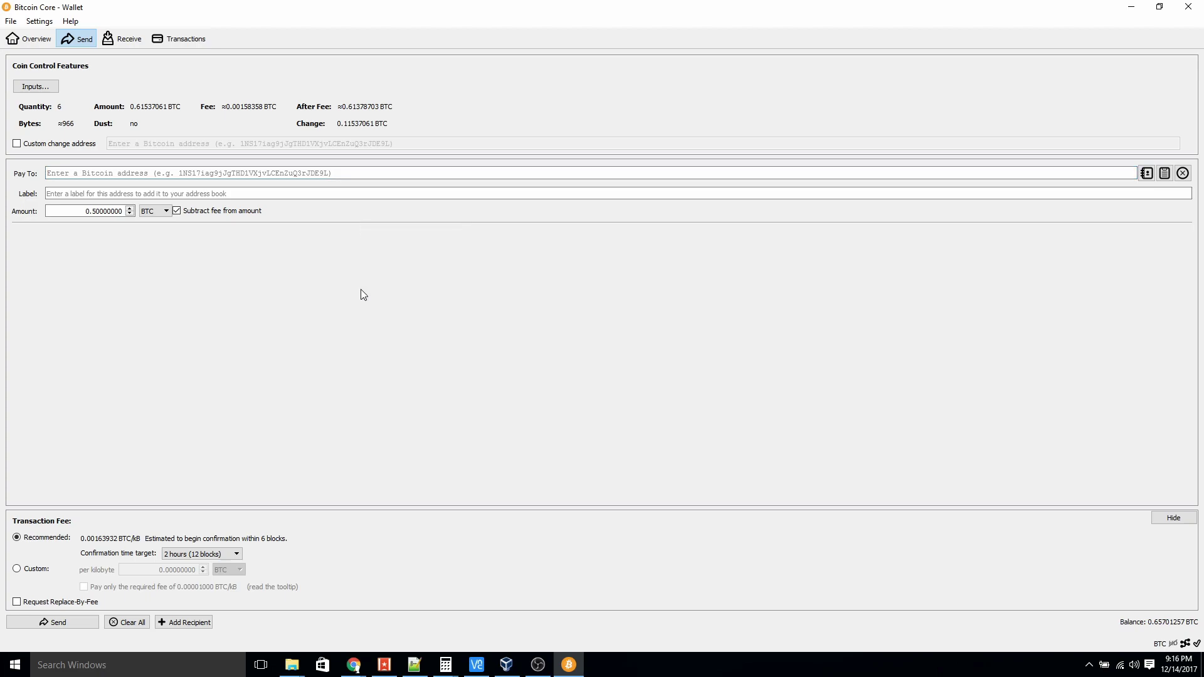